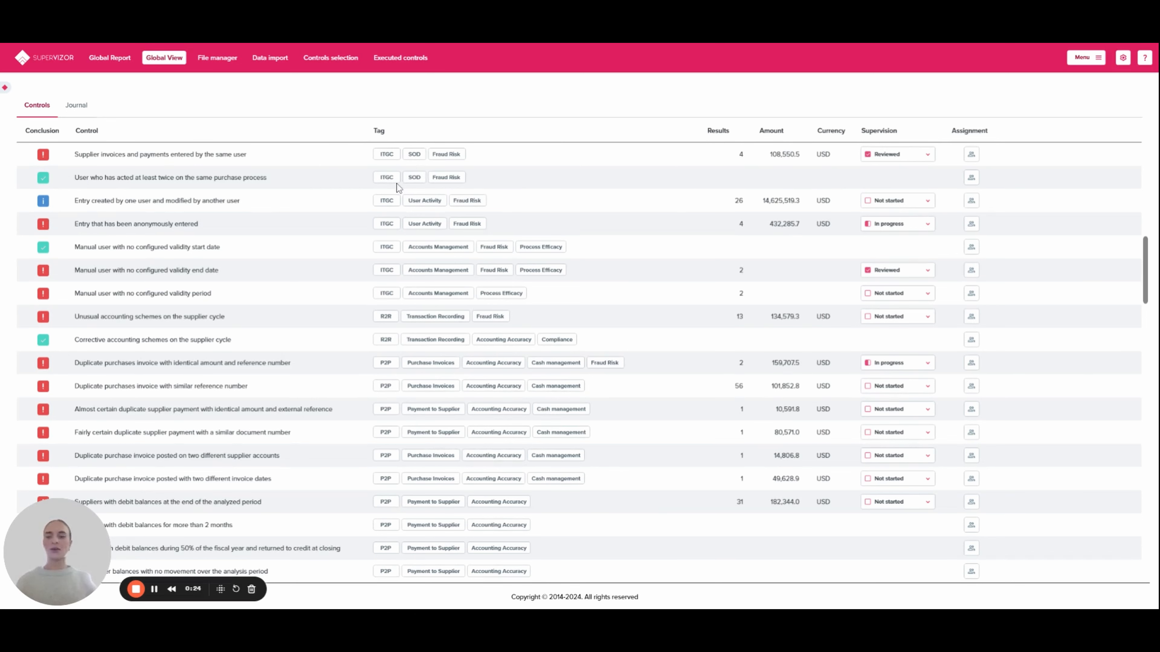
Step: Filter the controls list by tag so that only P2P controls are included
click(5, 97)
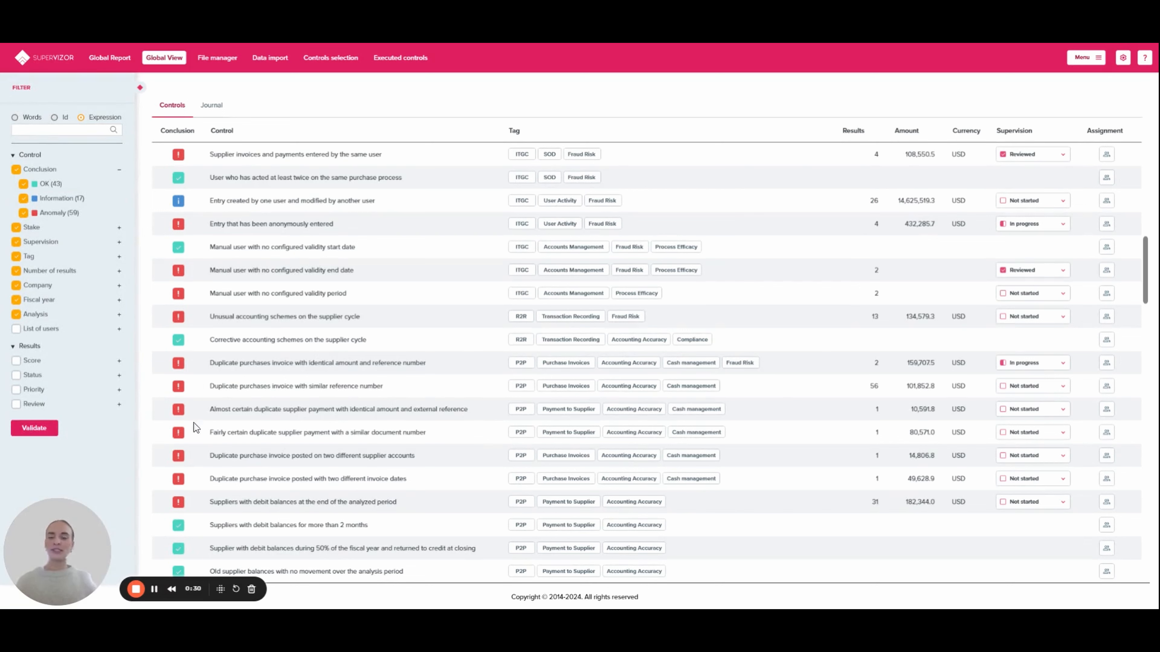
click(119, 257)
scroll(121, 259, down, 1)
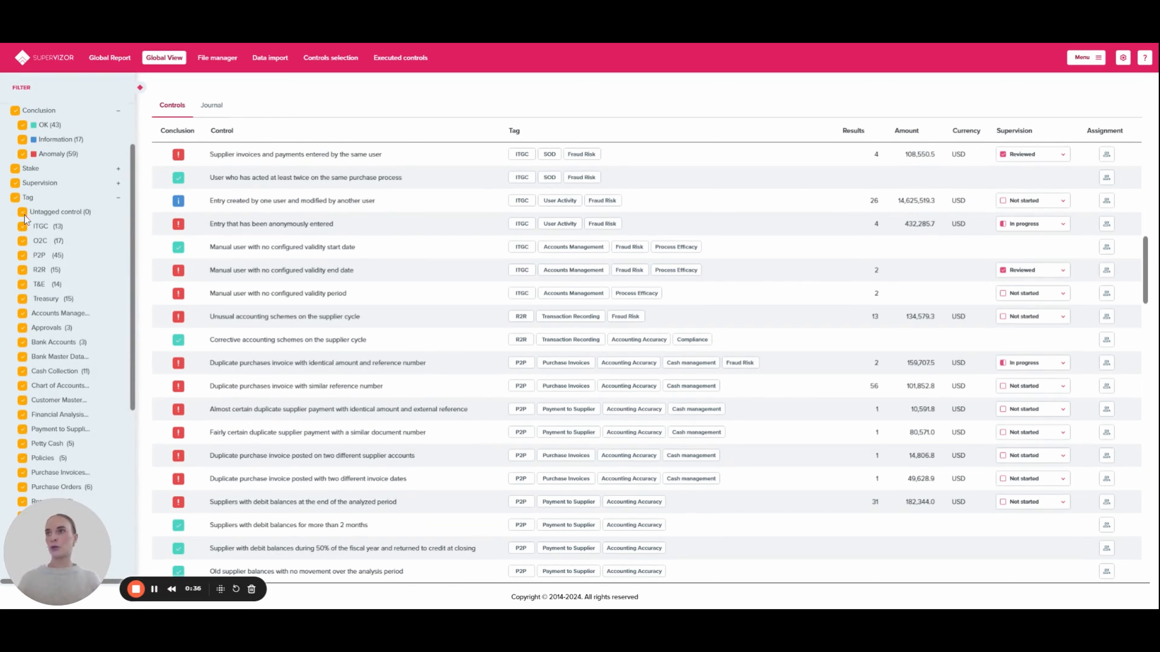
click(15, 198)
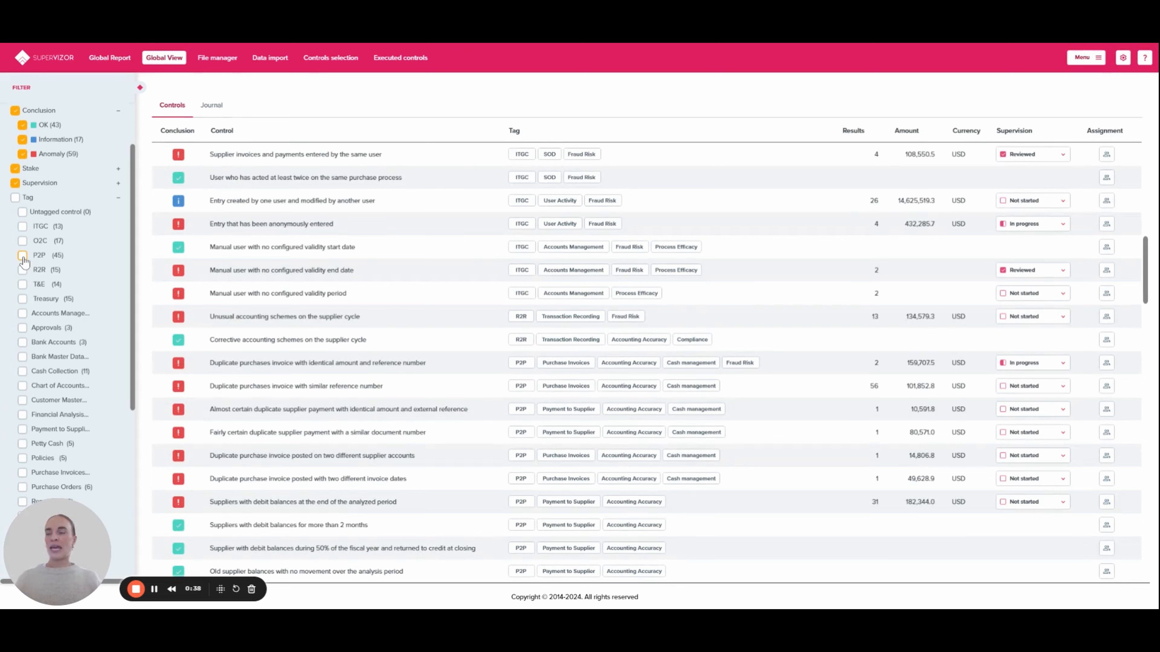
click(21, 257)
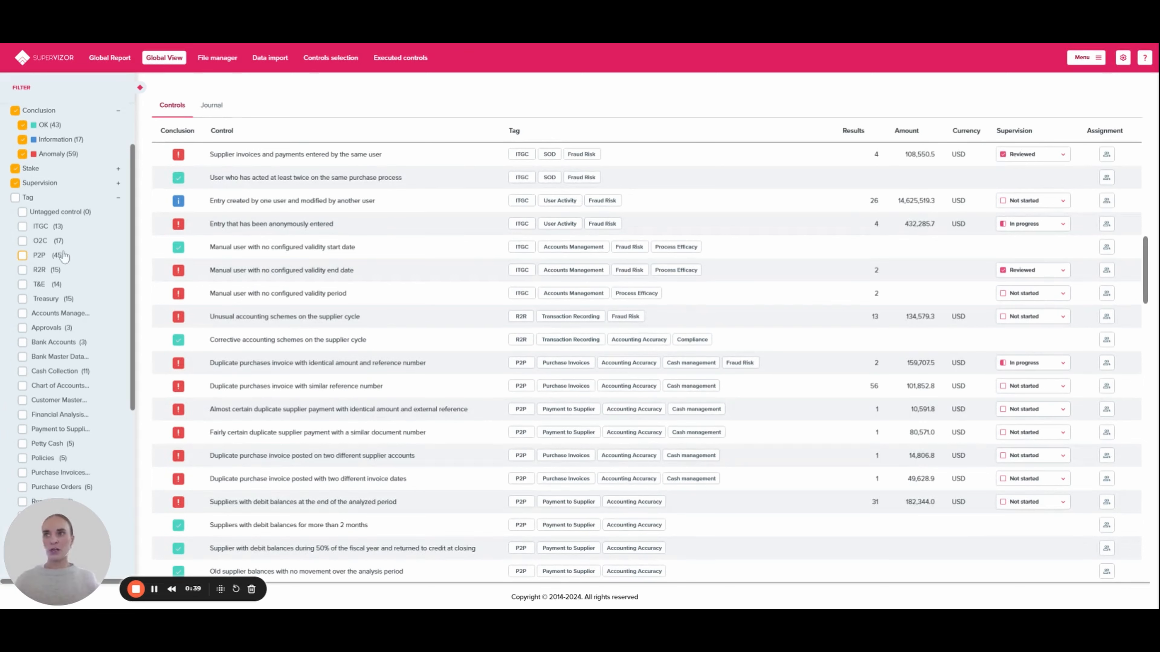
click(118, 200)
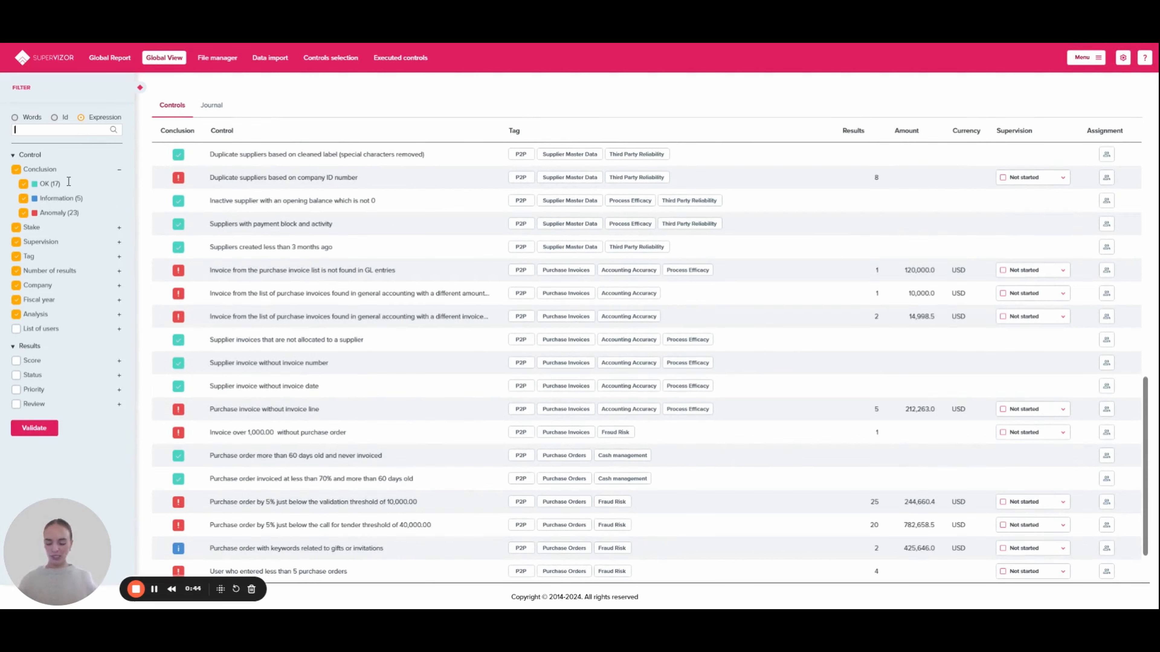
Step: Filter the controls by the expression "duplicate purchases" and collapse the filter pane
click(26, 129)
text(d)
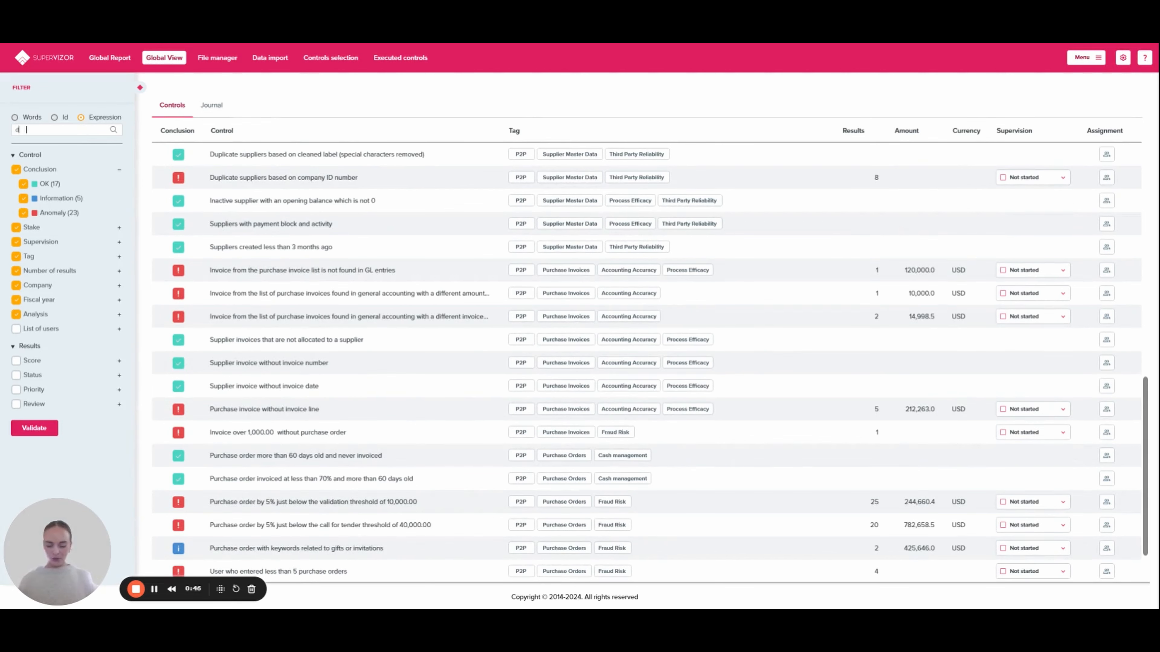
text(uplicate )
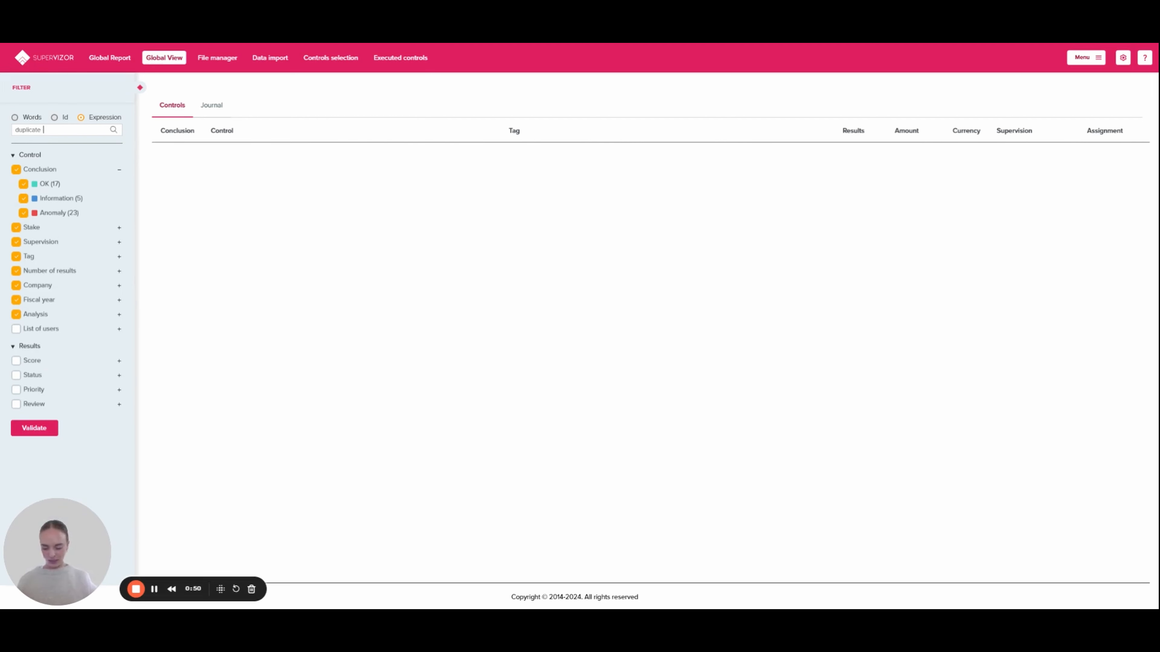
text(purchases)
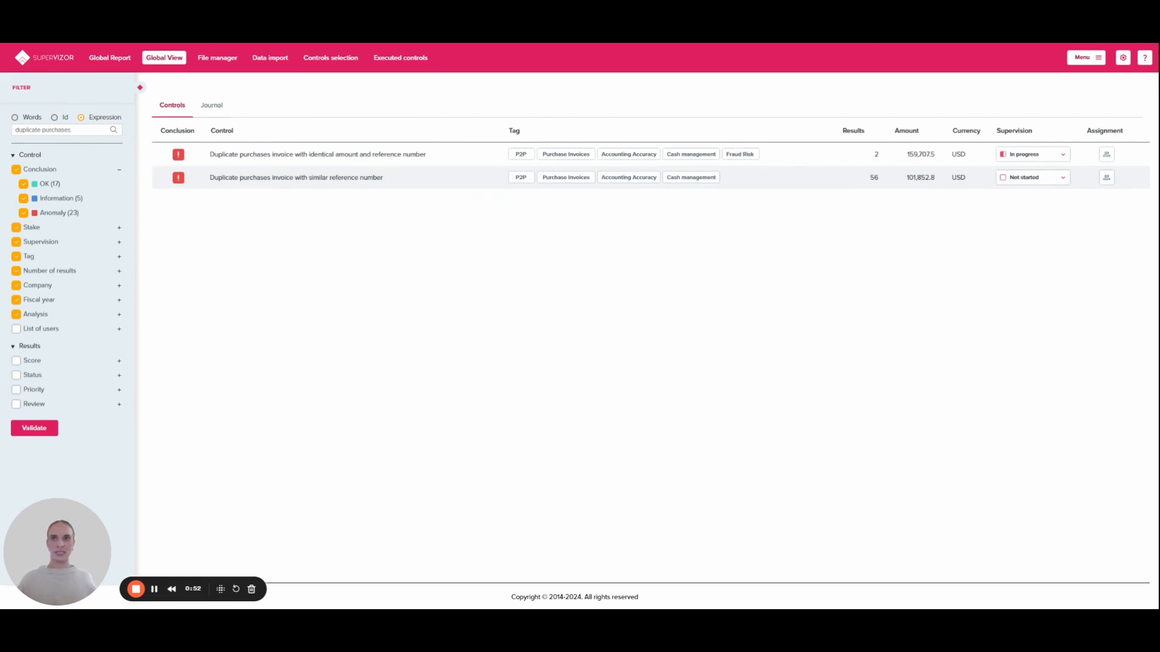
click(137, 91)
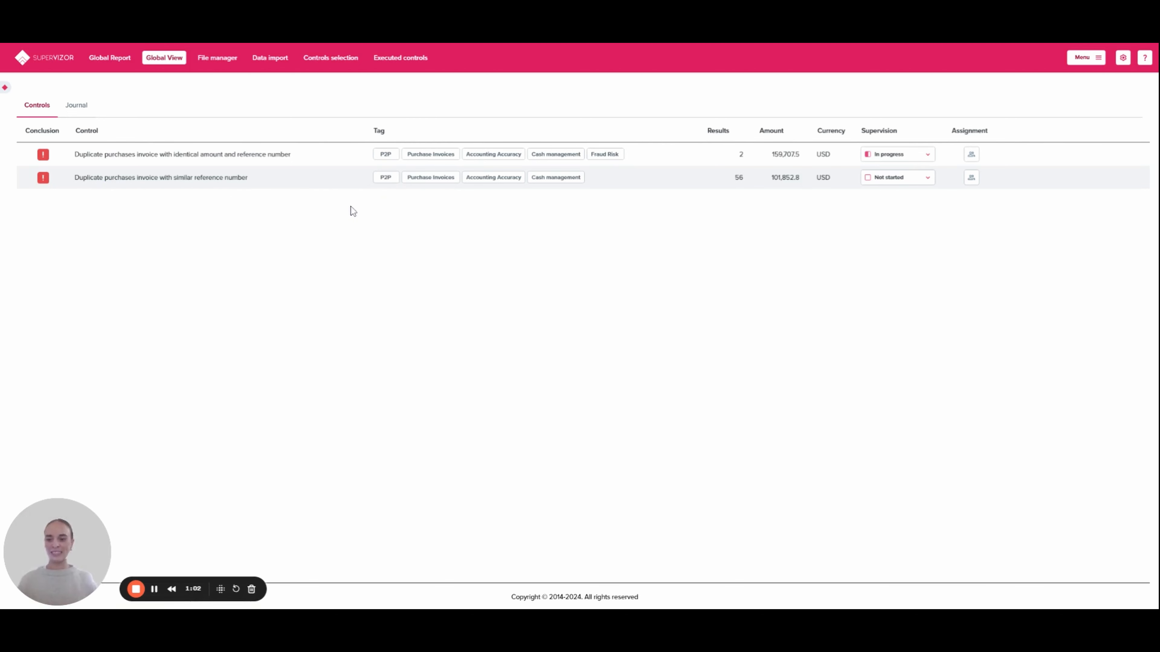
Step: Check who is assigned to the control for duplicate purchases invoices with identical amount and reference number
mouse_move(241, 157)
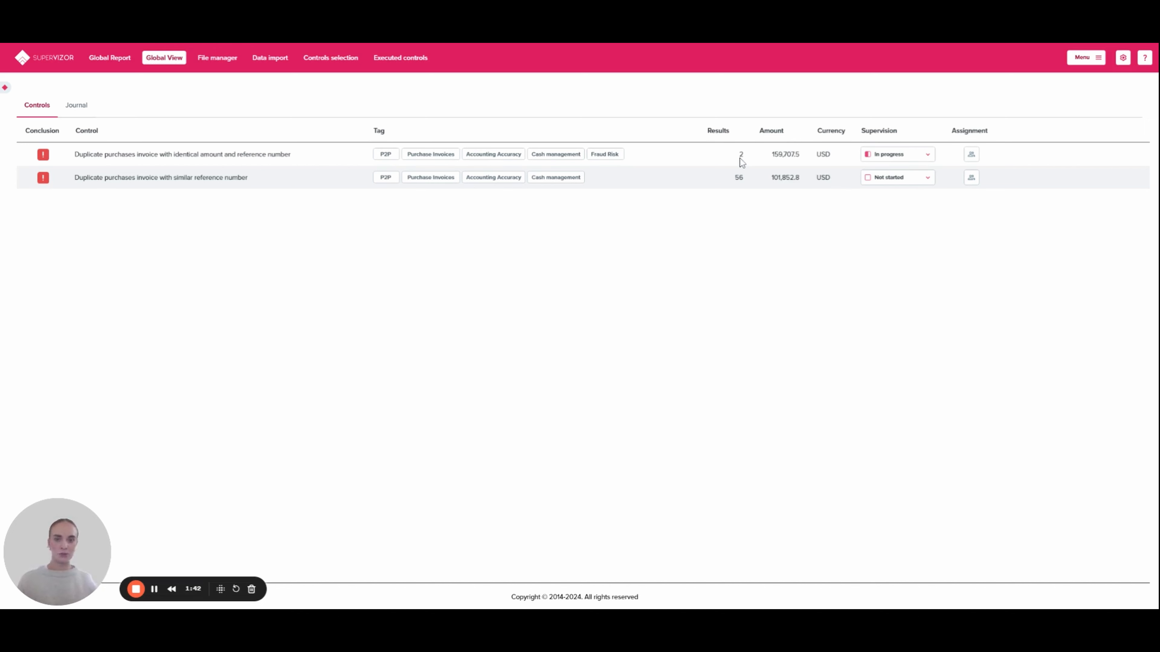
click(971, 154)
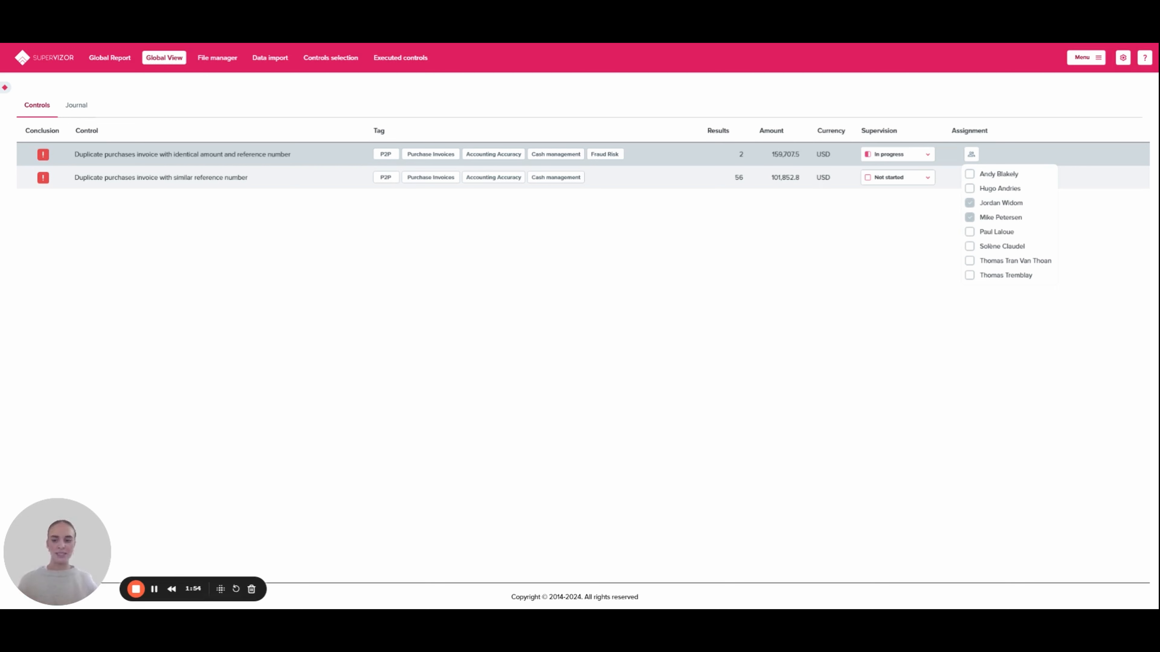
click(917, 216)
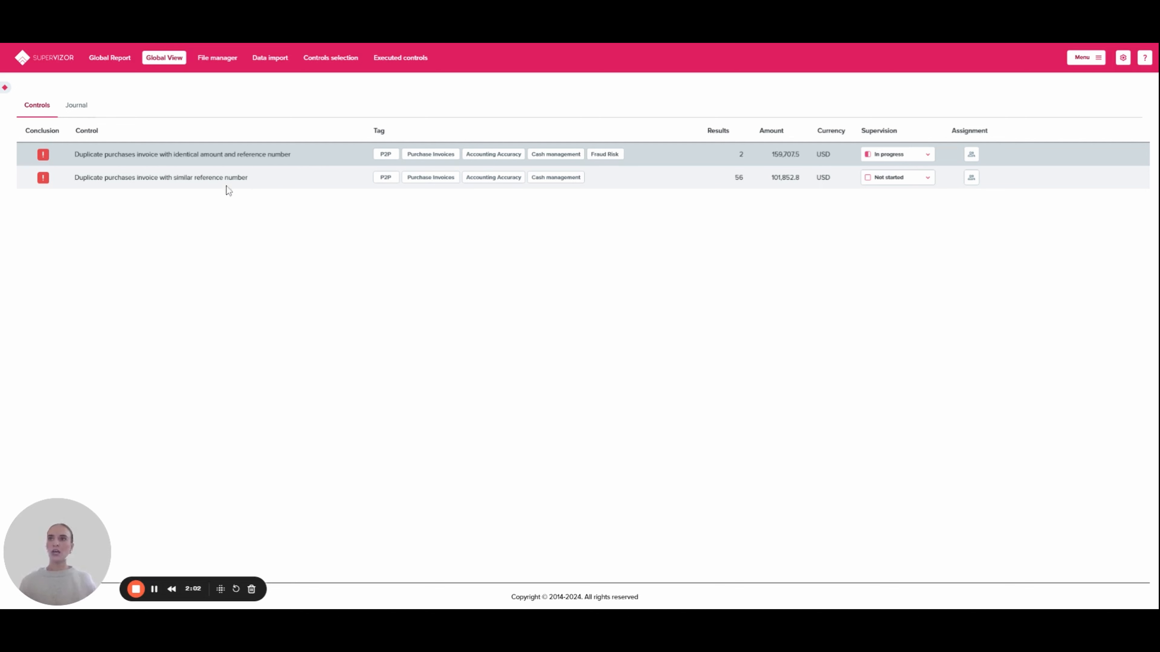
Step: In the identical amount and reference number control, set the status of duplicate 255 to To be corrected and close the results
click(187, 151)
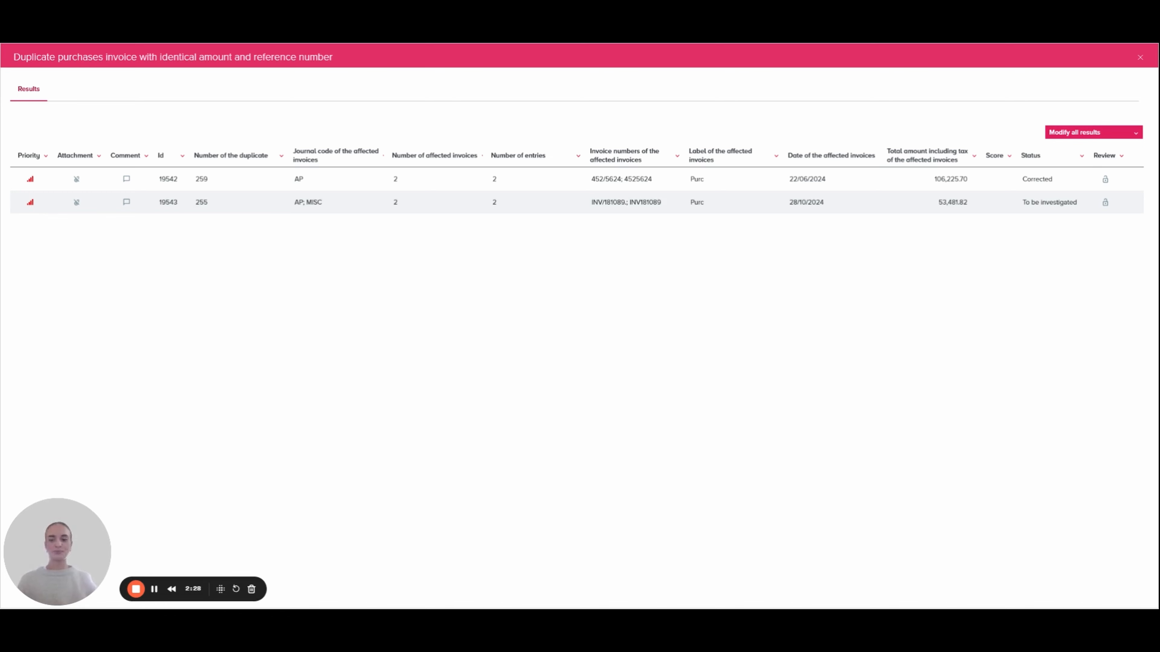
click(334, 201)
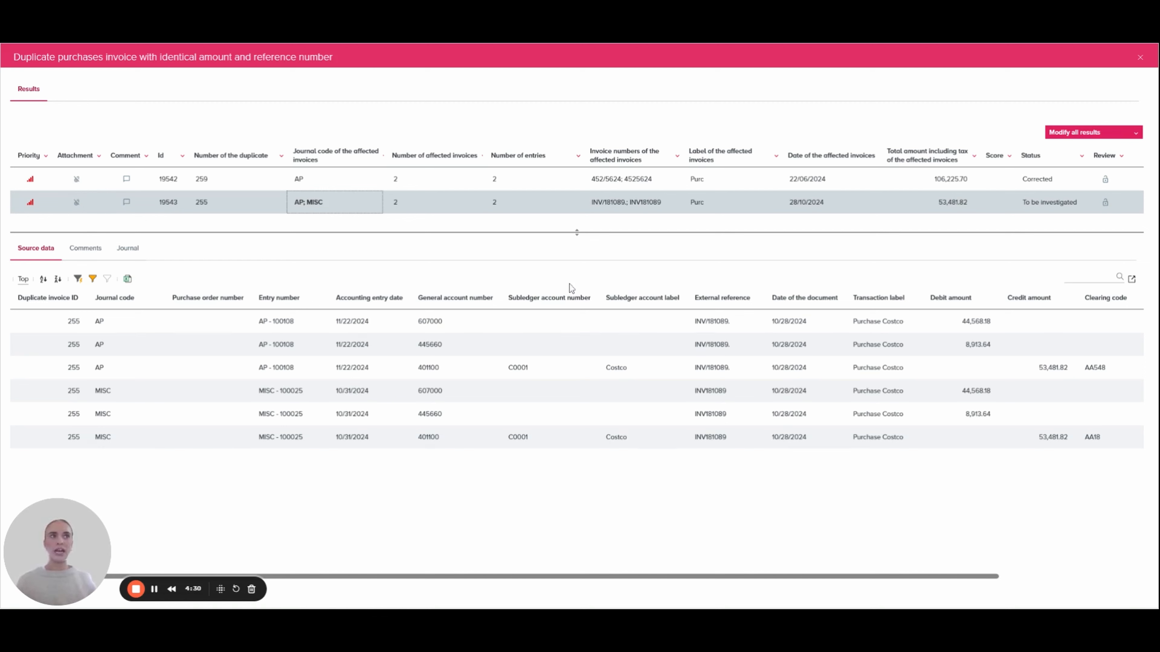
click(1037, 205)
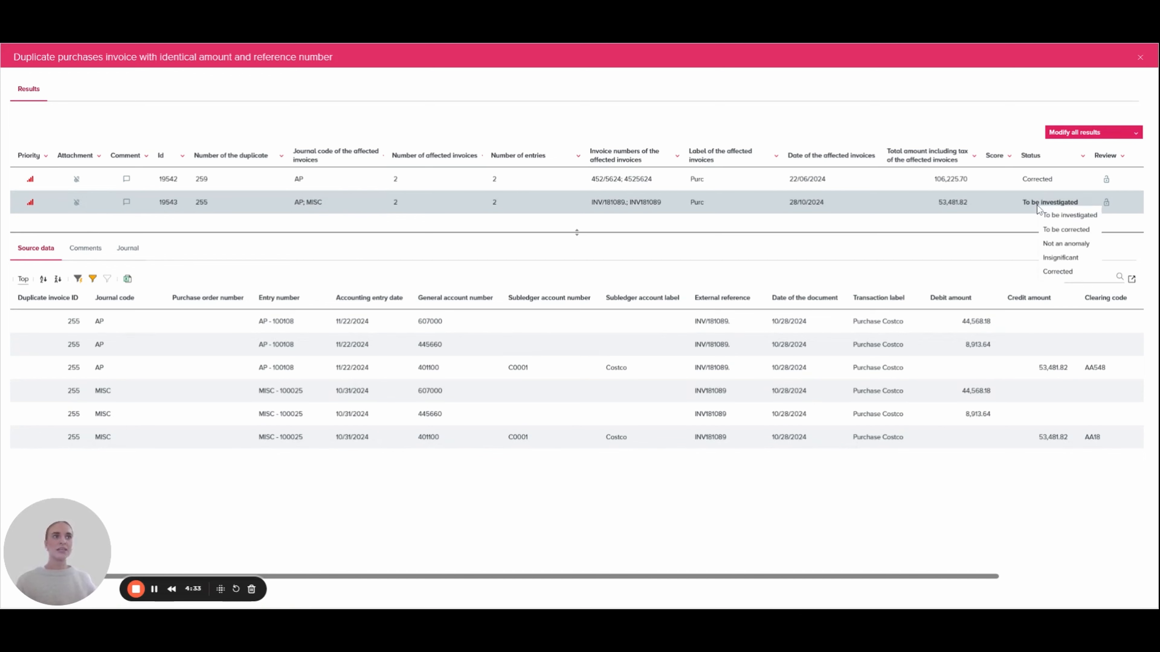
click(1048, 232)
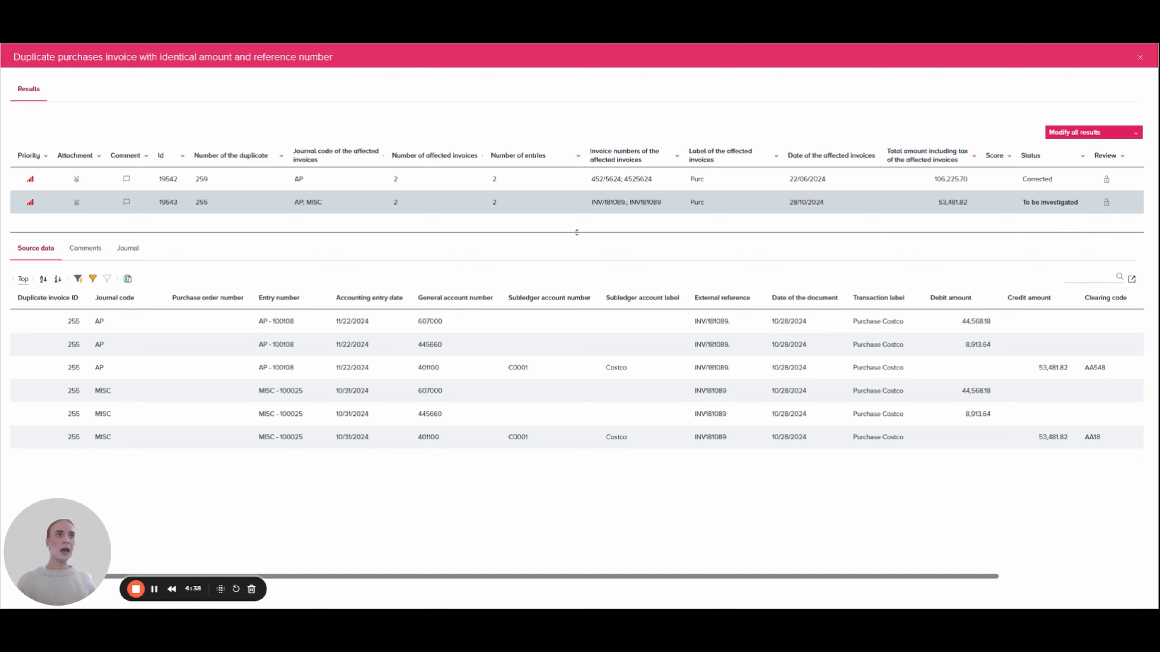
click(1140, 59)
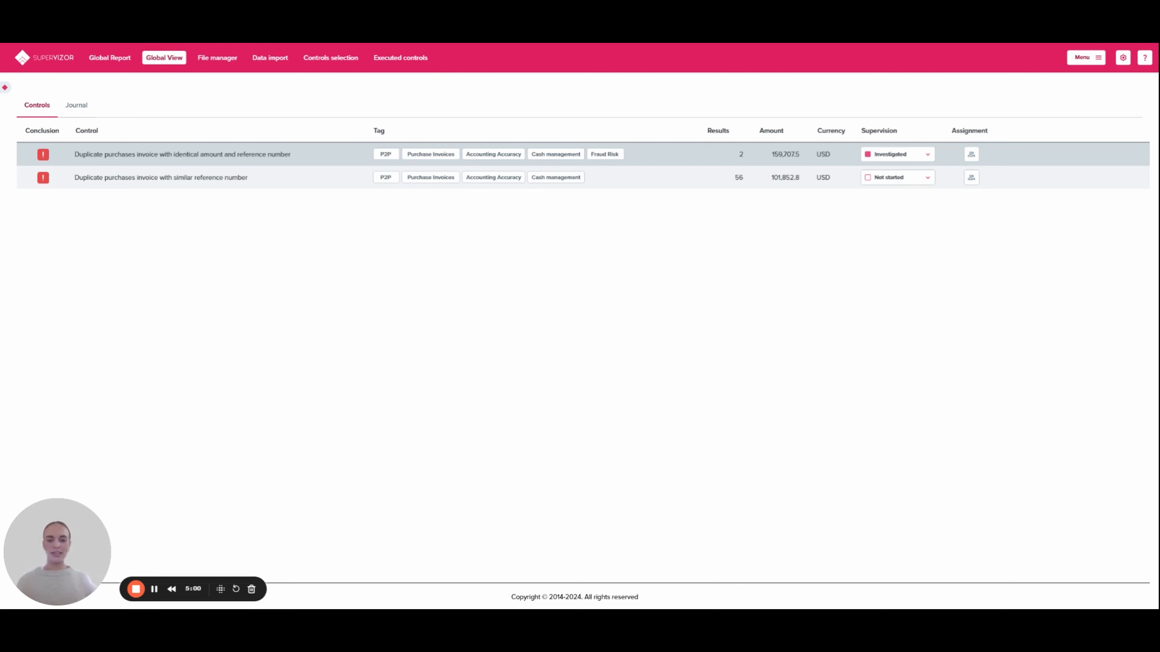
Step: Mark all results of the identical amount and reference number control as reviewed and close its results
click(274, 154)
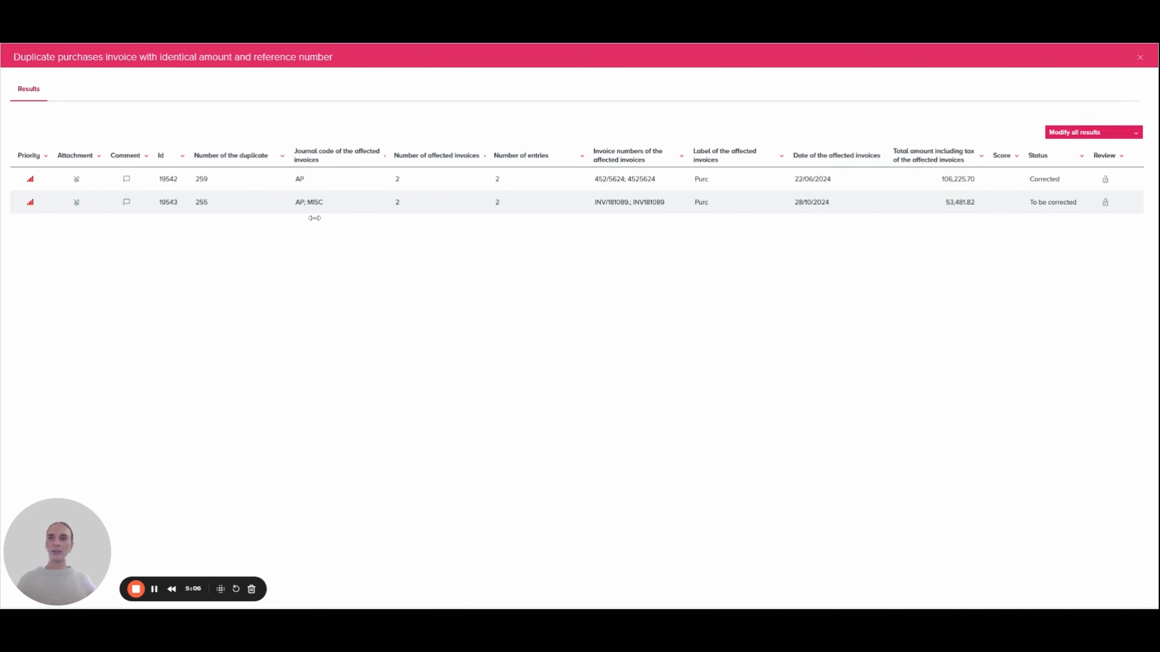
click(247, 203)
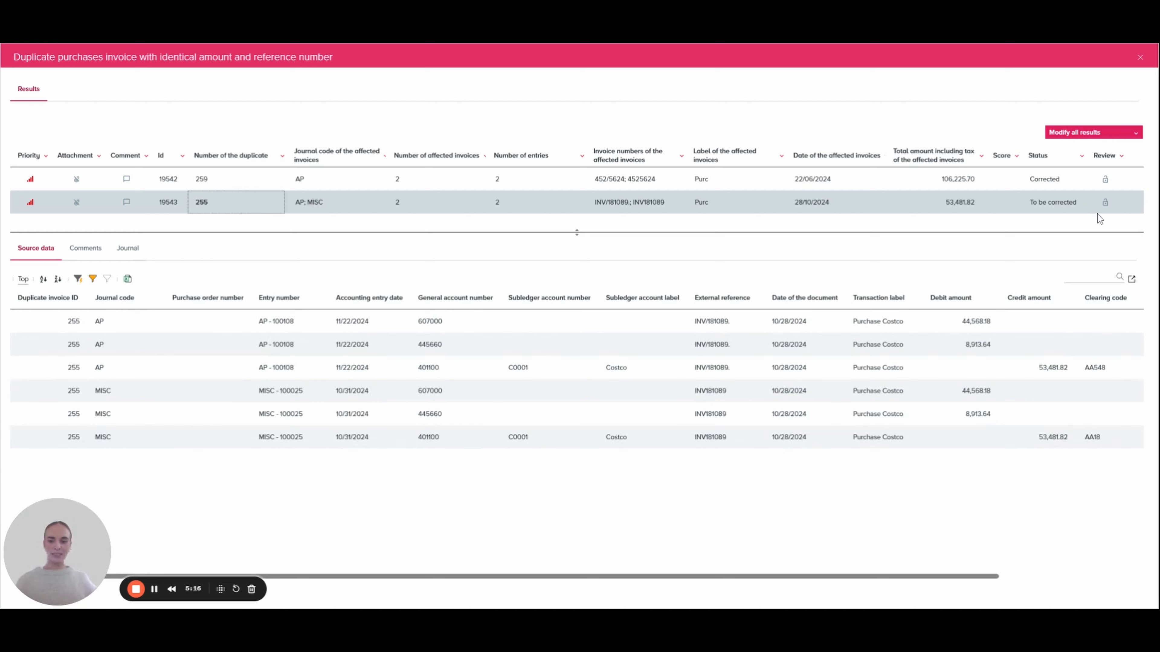
click(1136, 135)
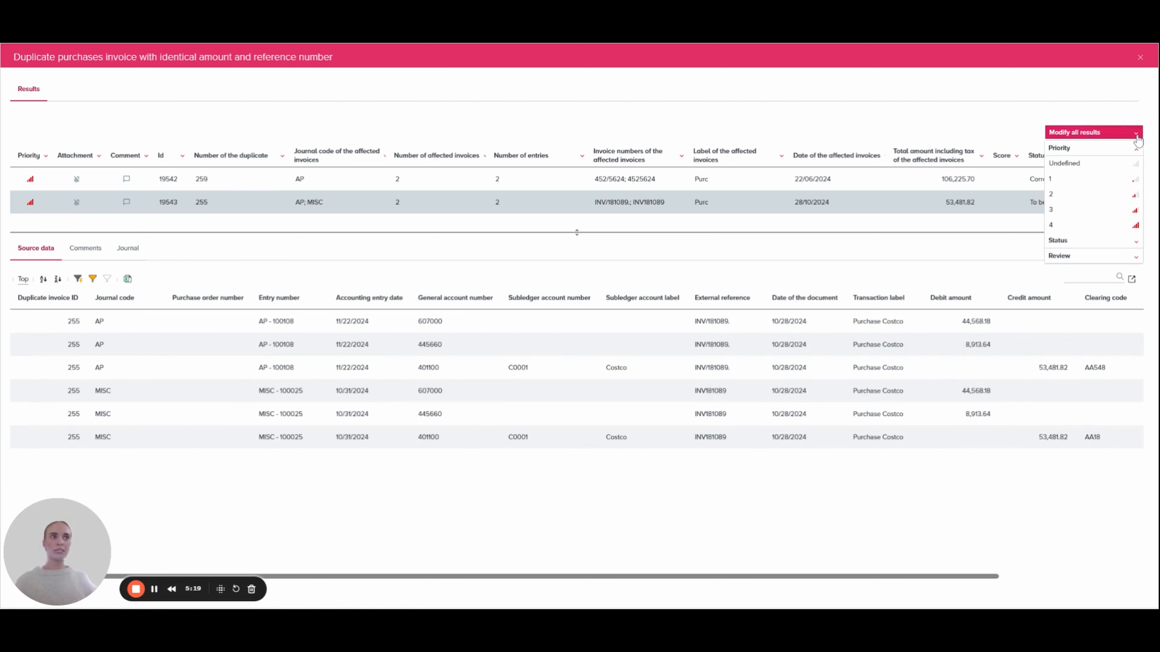
click(1136, 257)
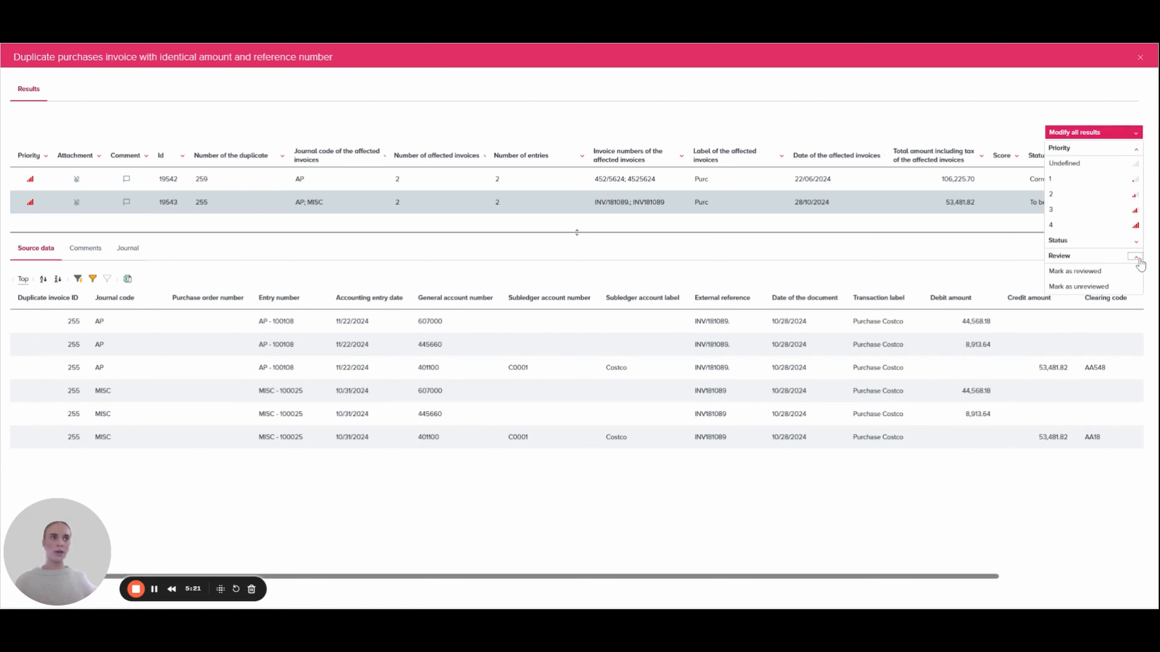
click(1097, 274)
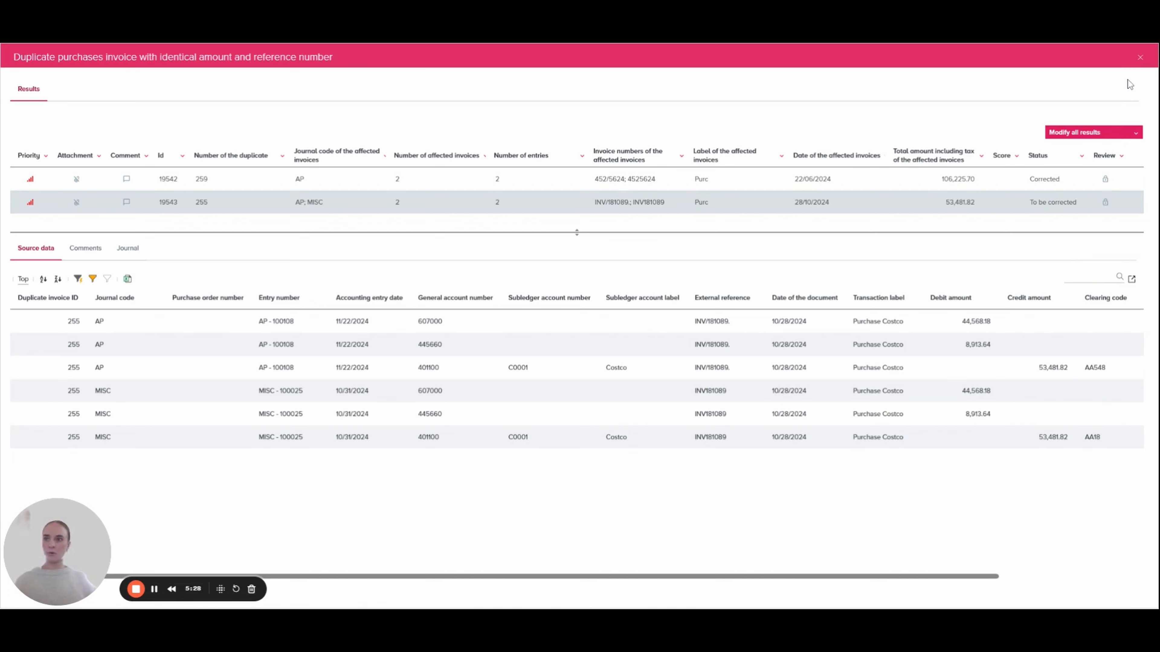
click(1140, 58)
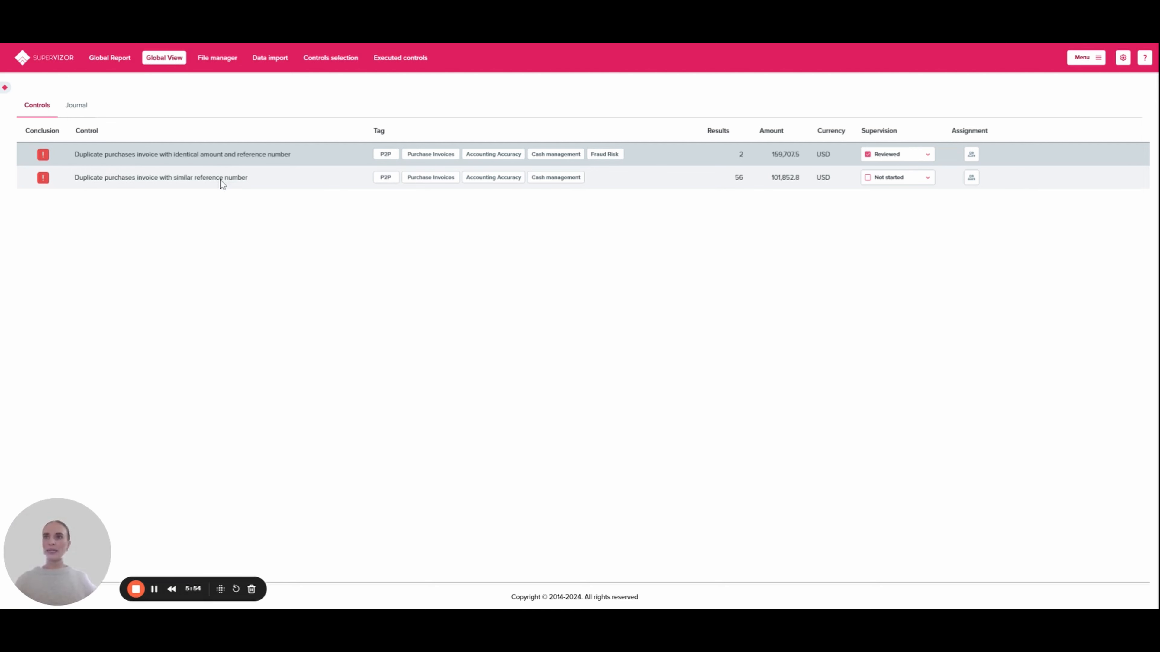
Step: Open the results for duplicate purchases invoices with similar reference number and filter them to priority 4 only
mouse_move(221, 182)
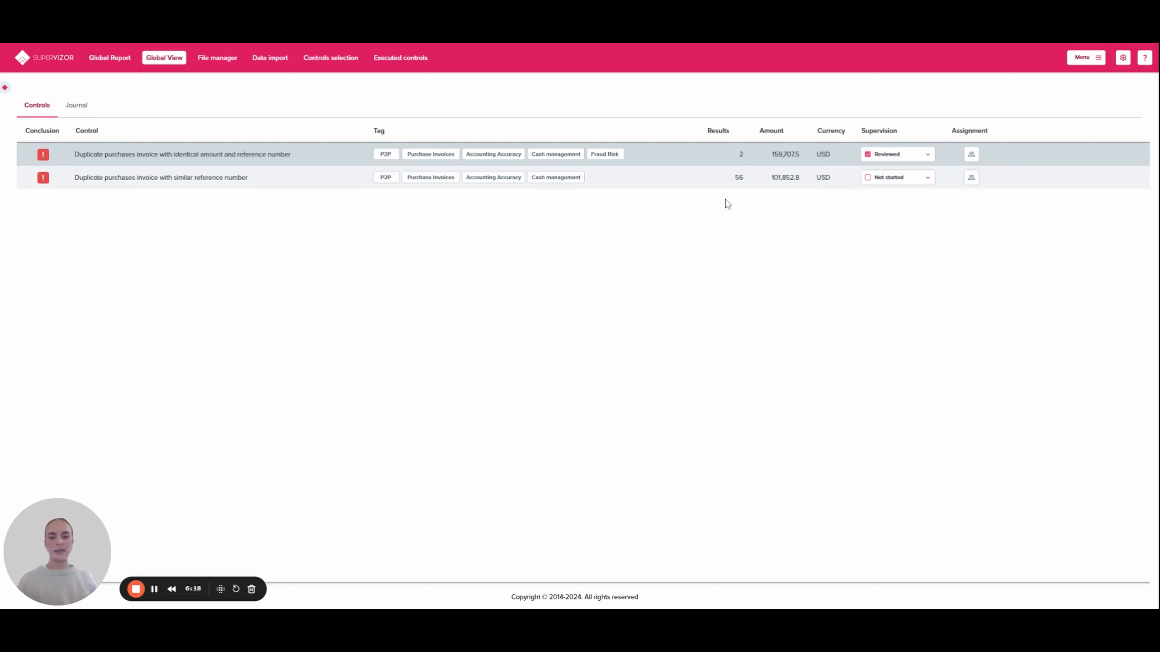
click(205, 180)
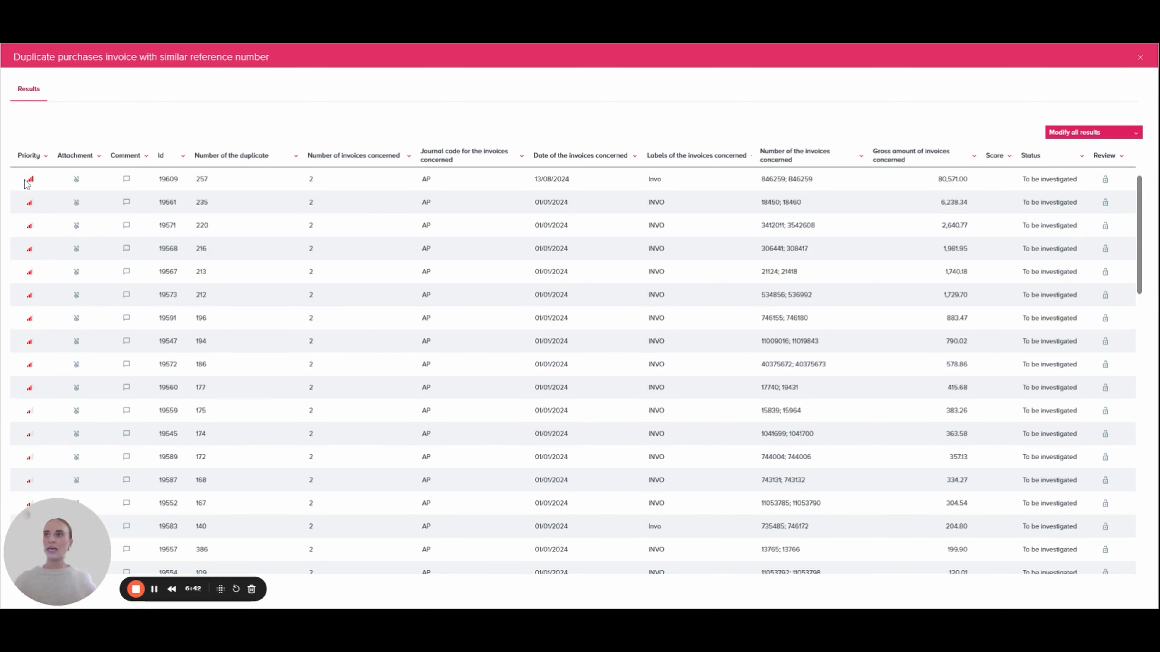
mouse_move(31, 183)
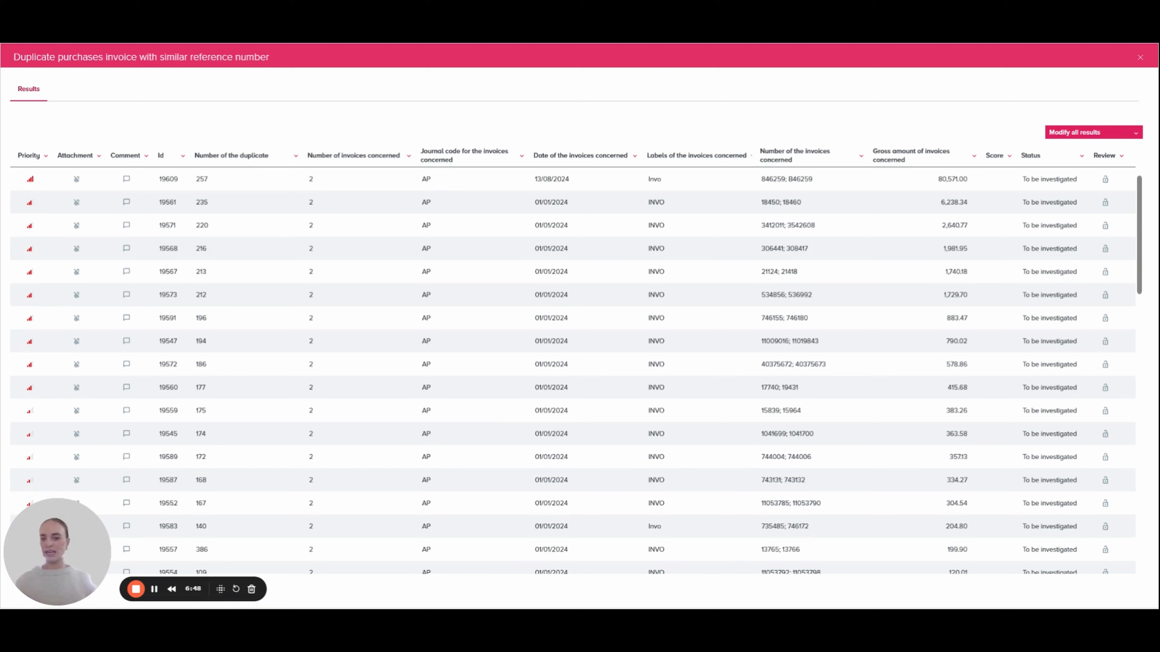
click(46, 158)
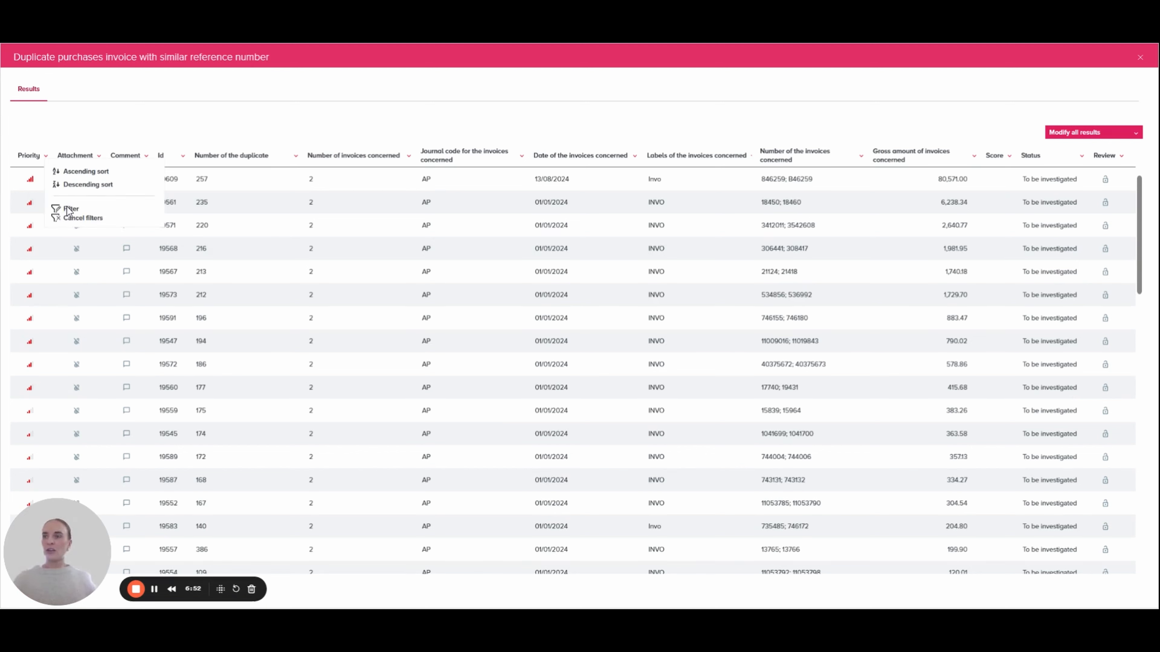
mouse_move(70, 212)
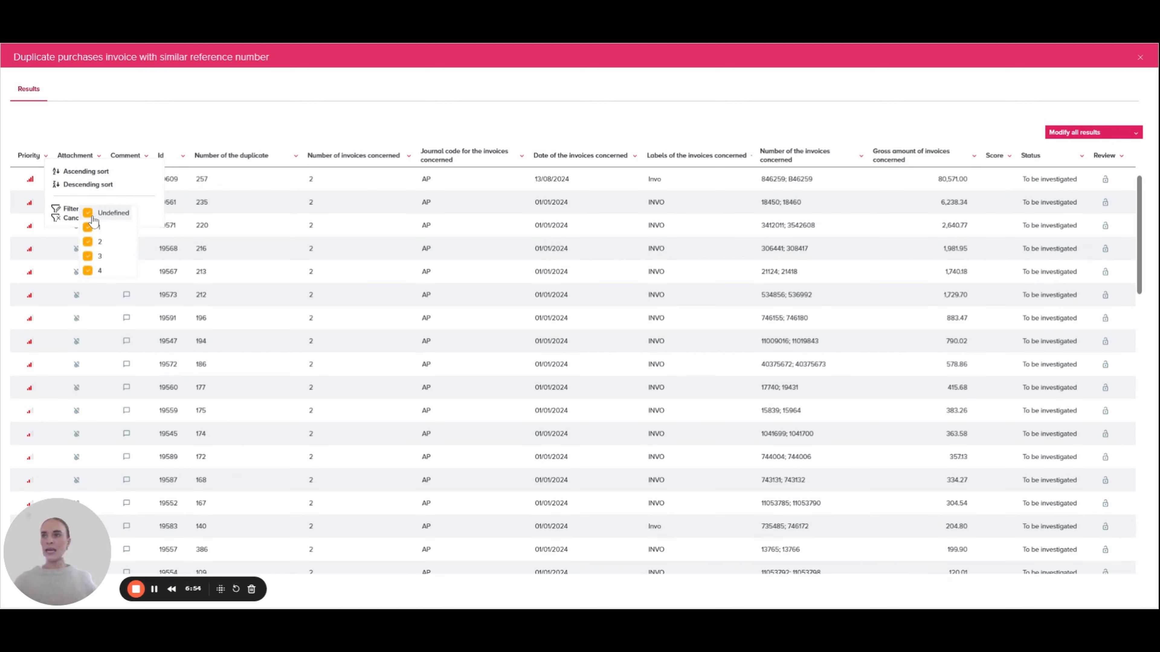
click(89, 228)
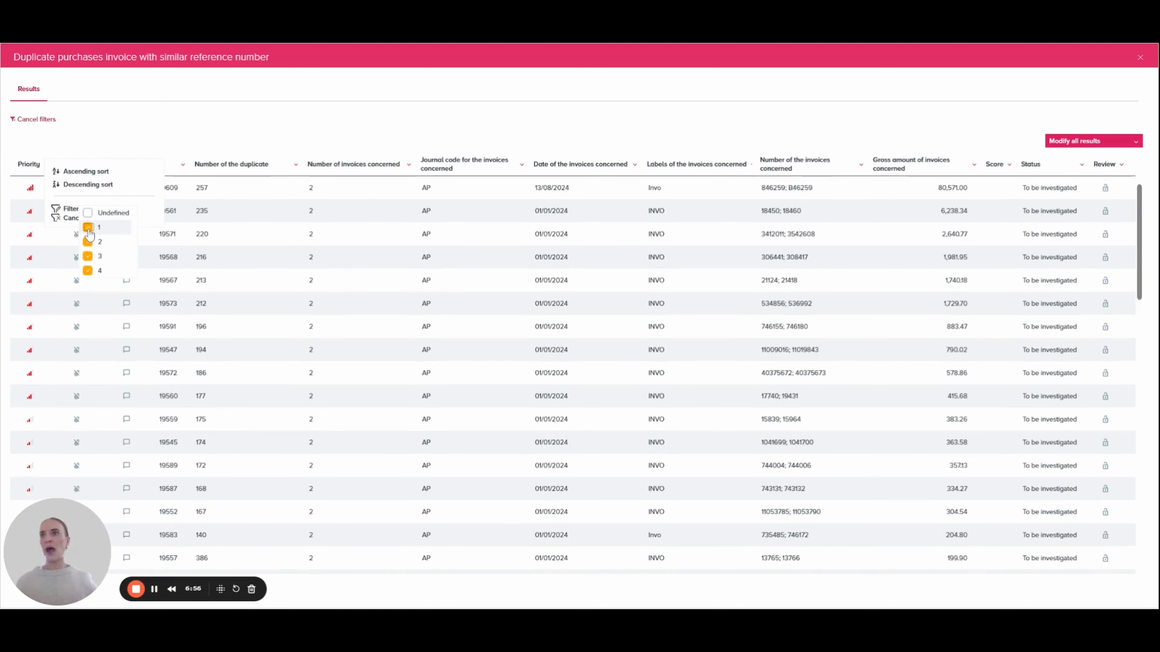
click(88, 243)
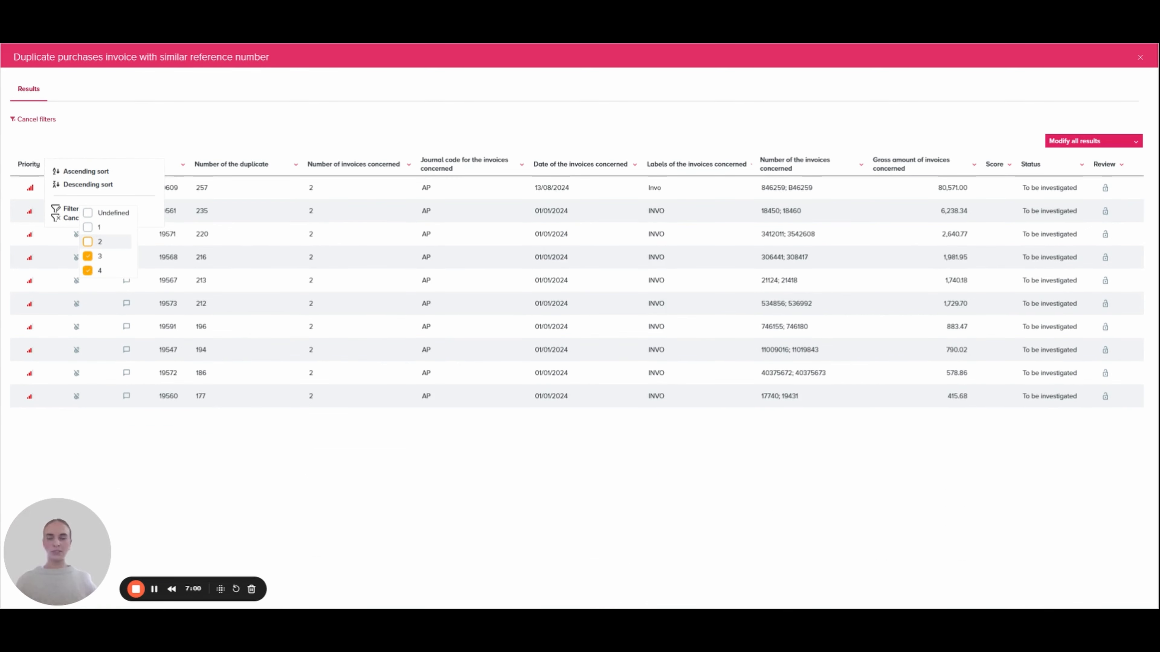
click(89, 257)
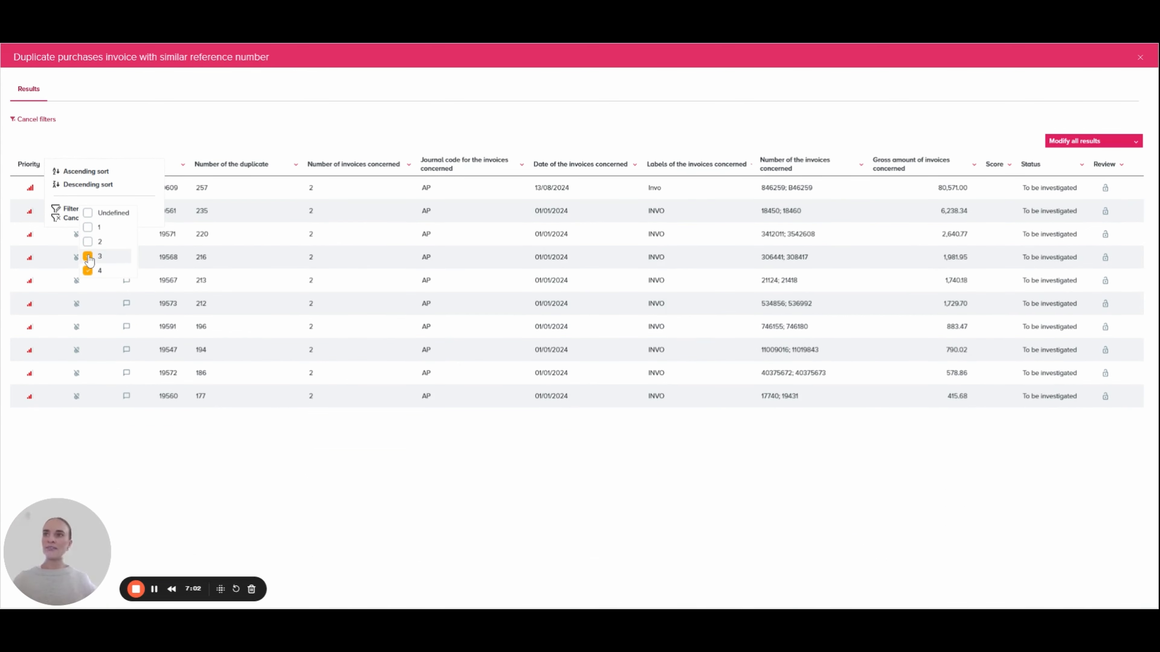
click(302, 242)
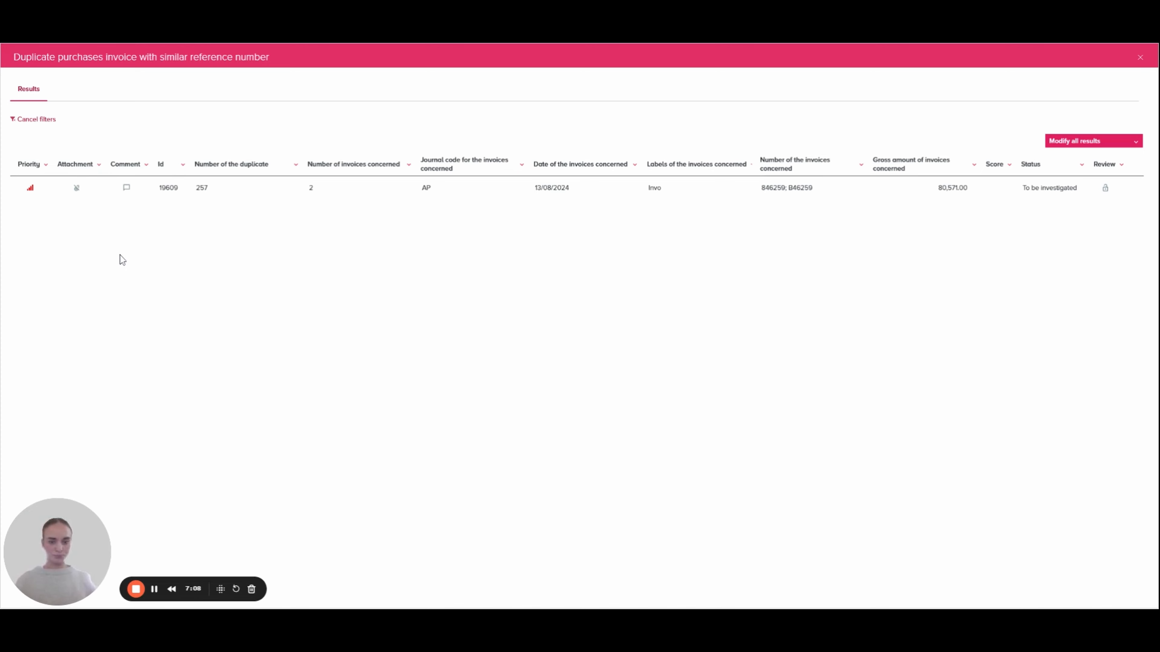
Step: Inspect the source data of duplicate 257 and set its status to To be corrected
click(258, 189)
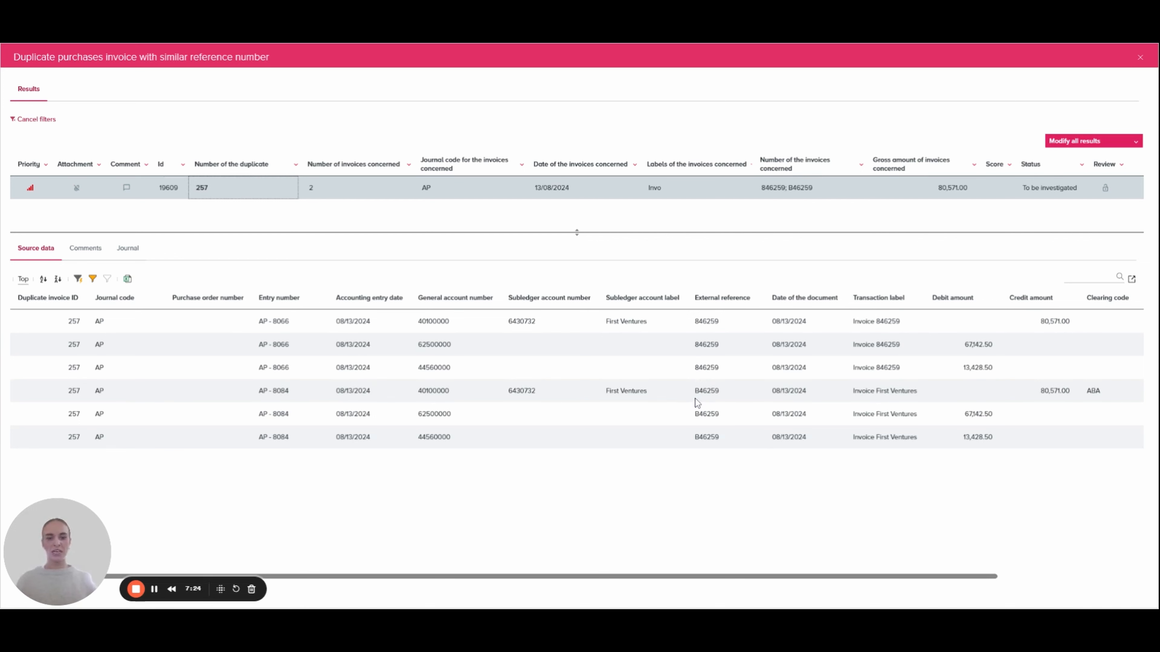
click(1066, 194)
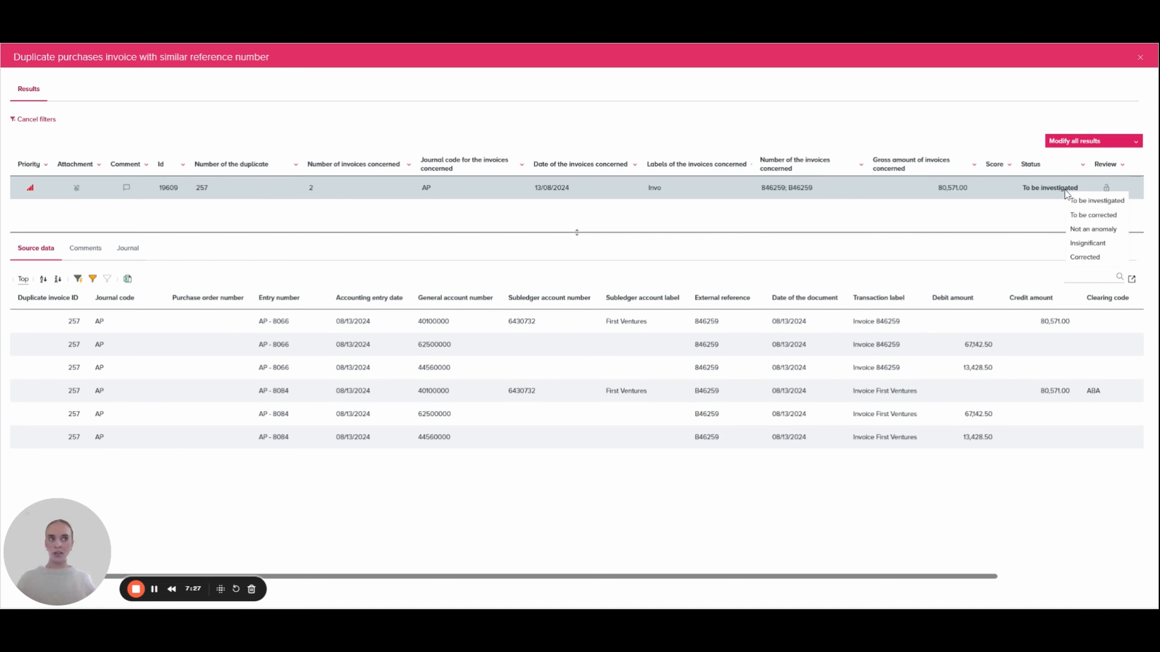
click(1089, 215)
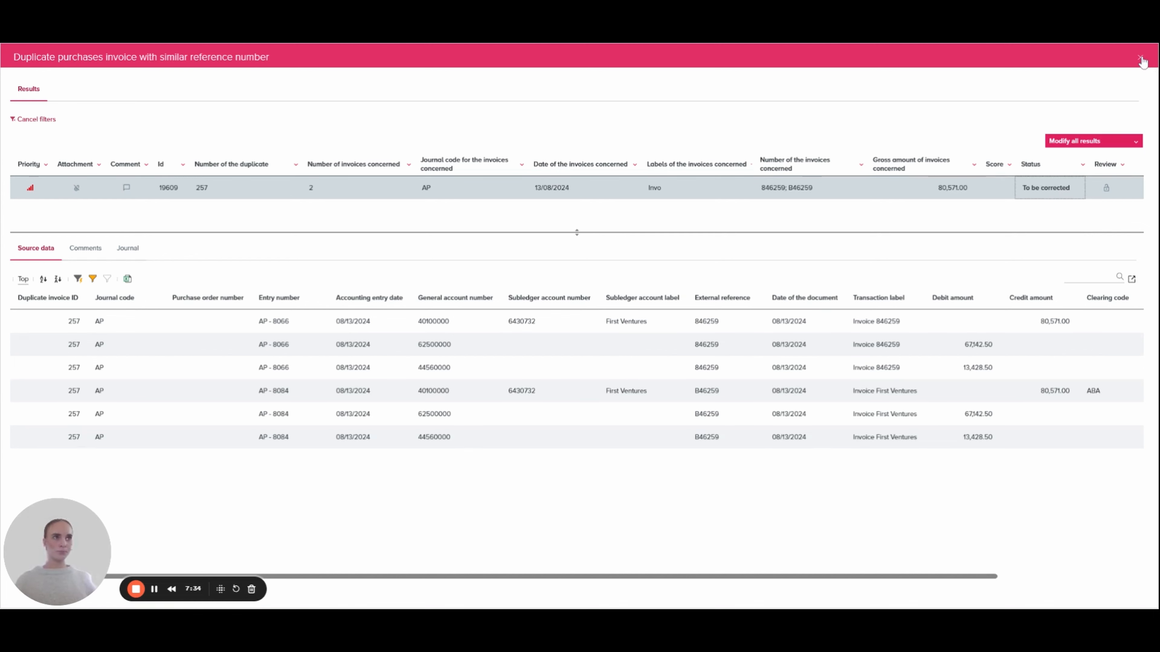
Step: Close the similar reference number results and examine the Global Report's investigation progress by control type, user and country
click(1140, 58)
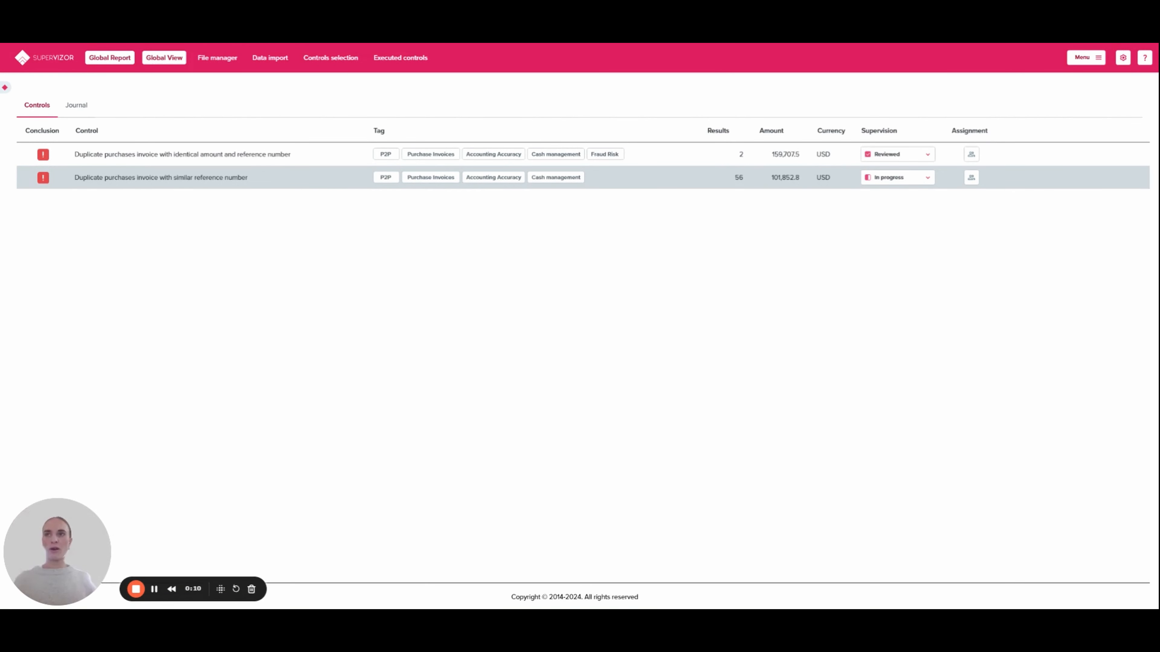
click(110, 58)
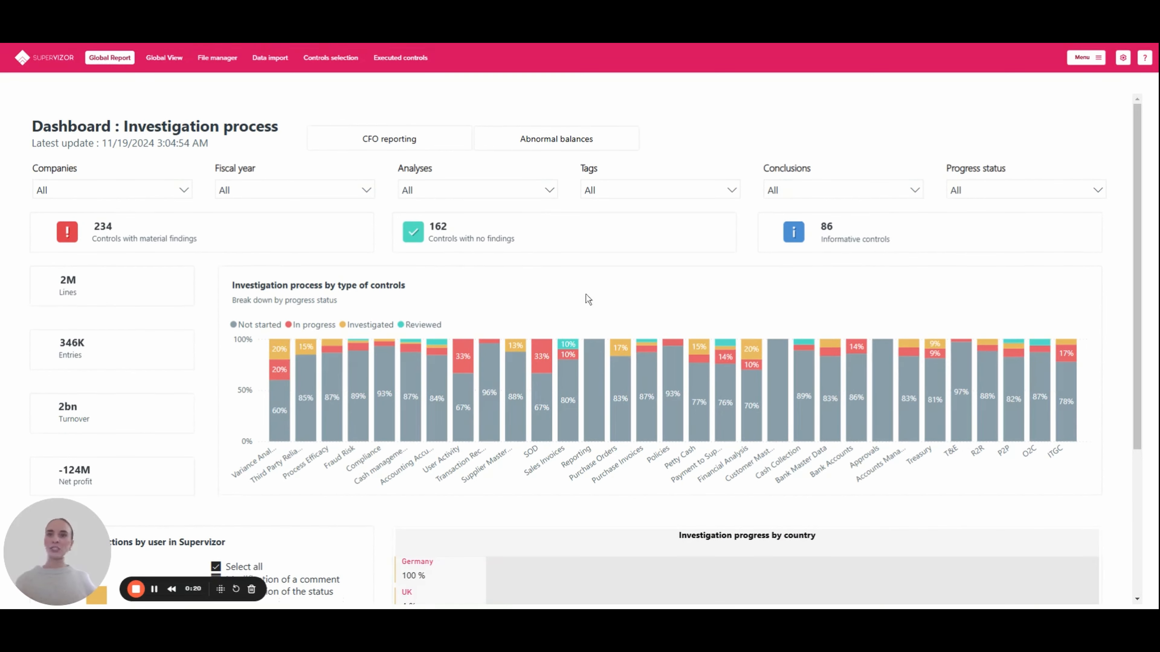
scroll(508, 391, down, 3)
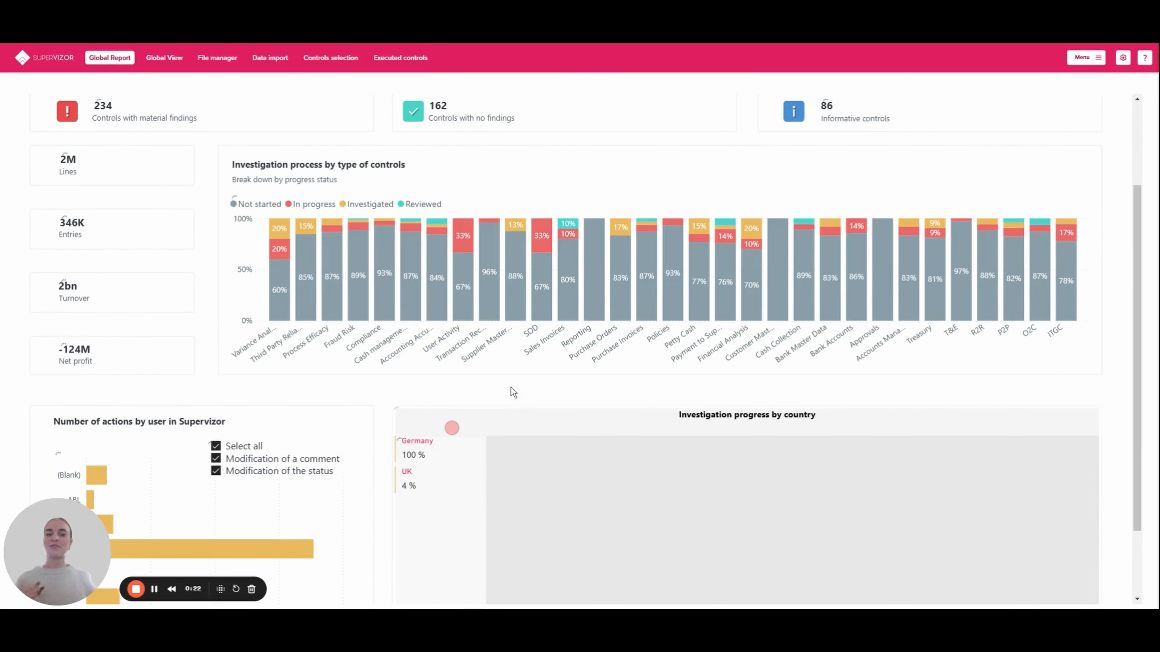
scroll(510, 392, down, 1)
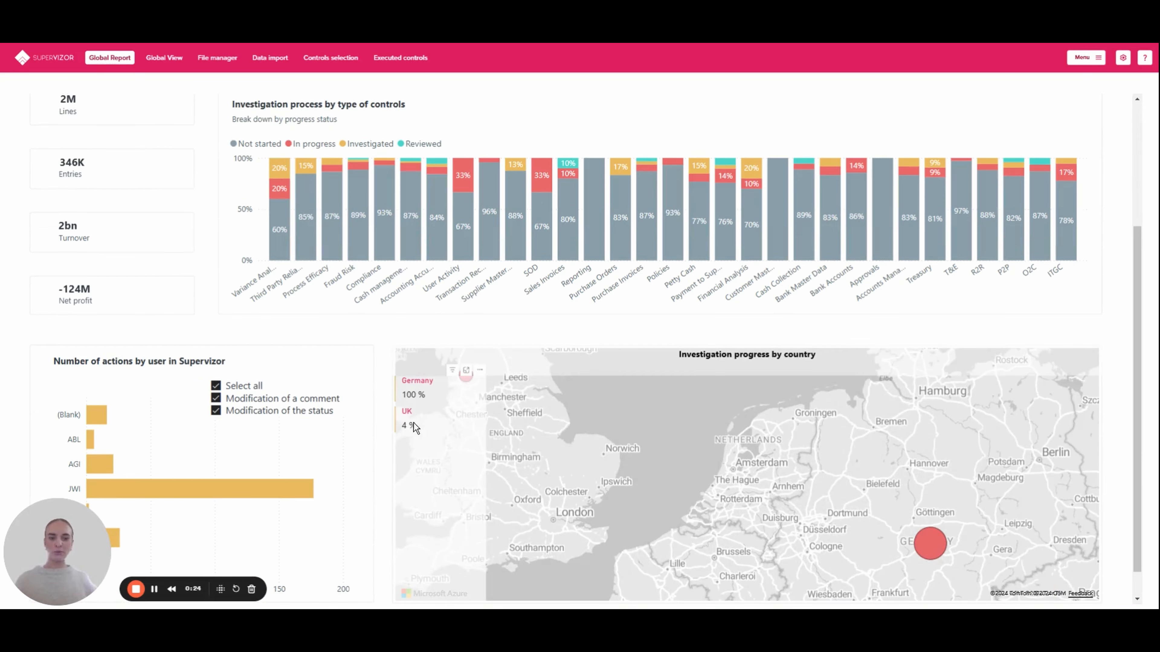
scroll(414, 295, up, 3)
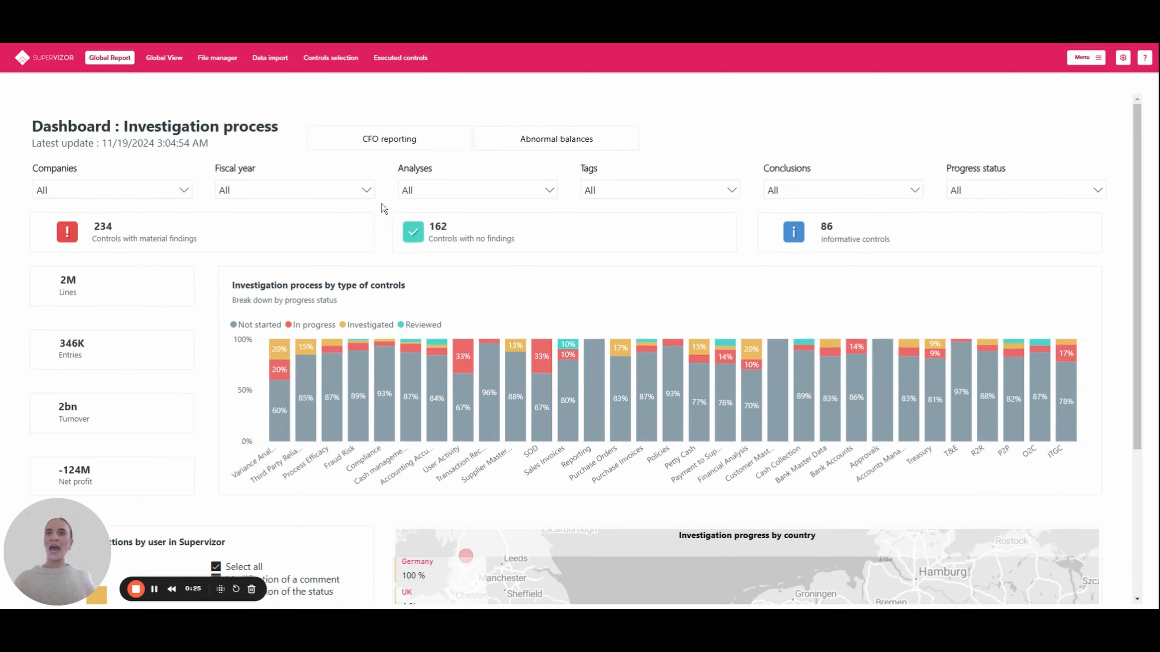
Step: Switch the Global Report to the CFO reporting dashboard and filter it to priority 4 findings
click(373, 140)
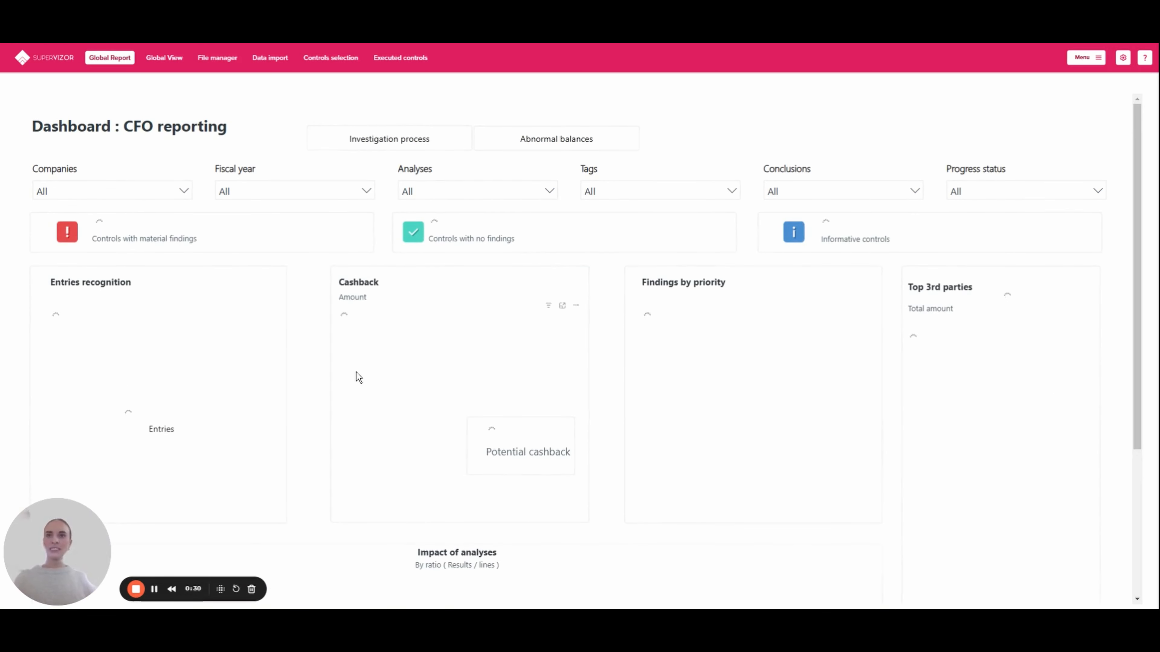
scroll(317, 387, down, 1)
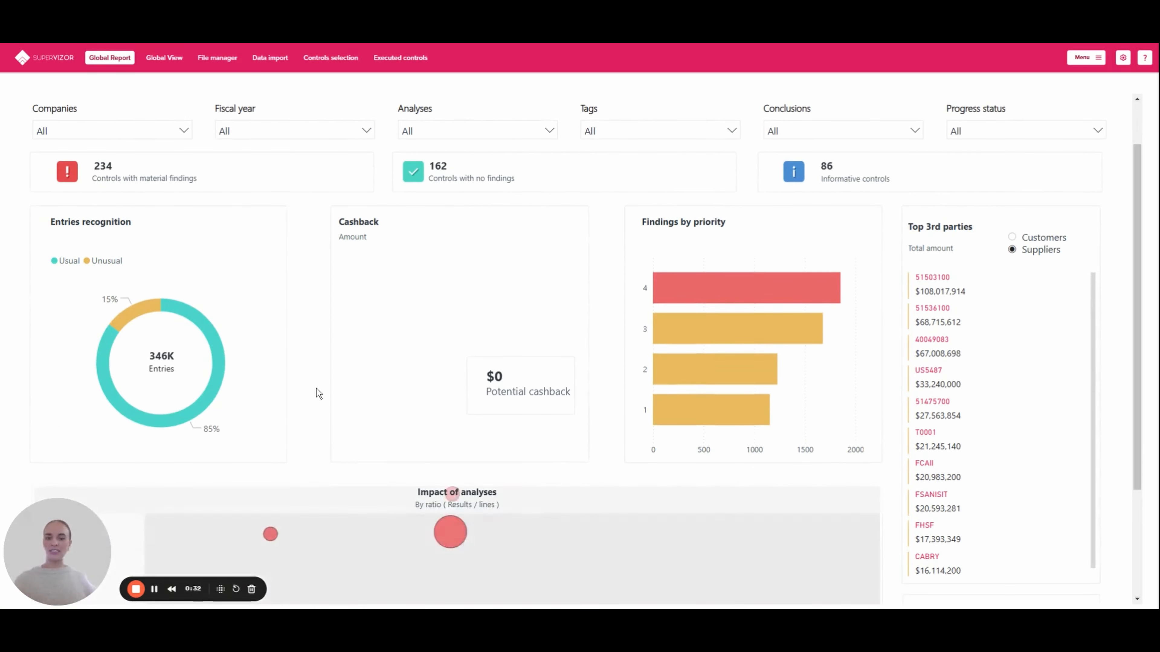
click(690, 287)
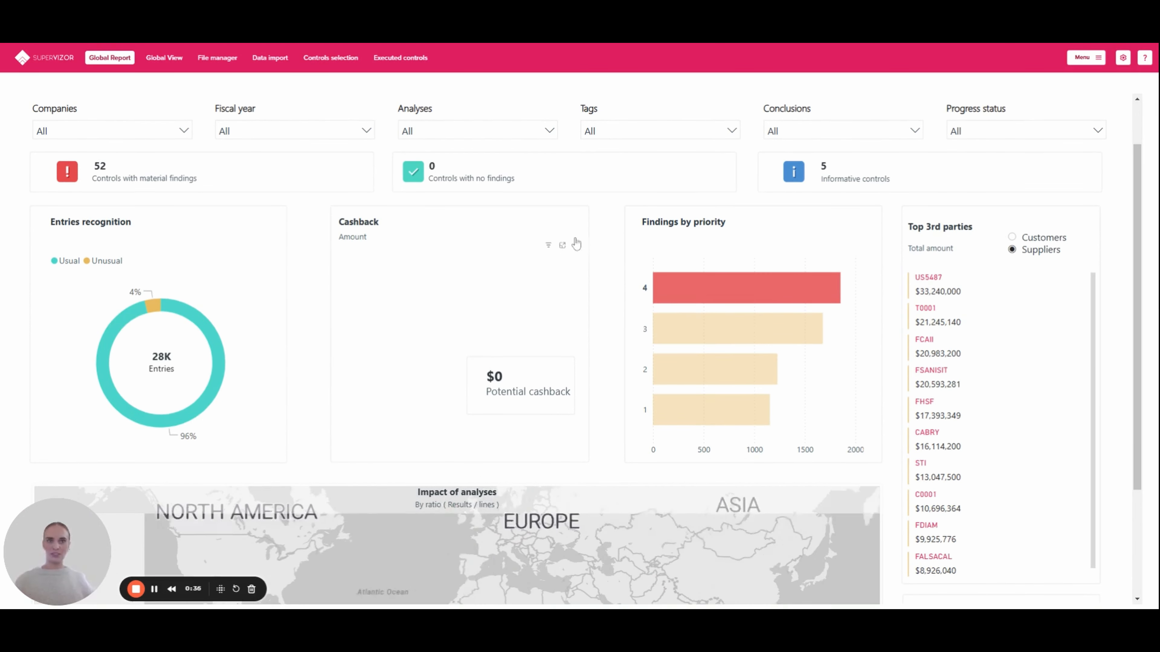